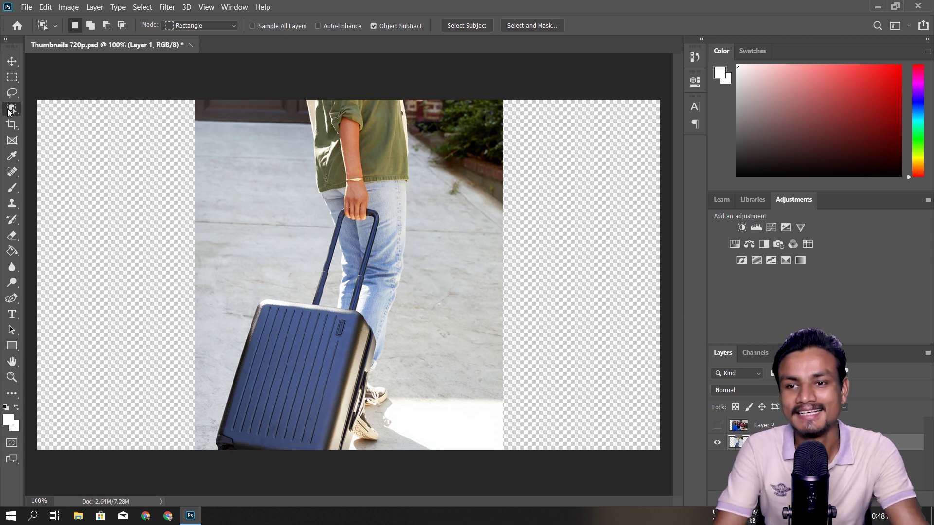
# Switch the toolbar's selection tool to the Object Selection Tool.
pyautogui.rightClick(10, 111)
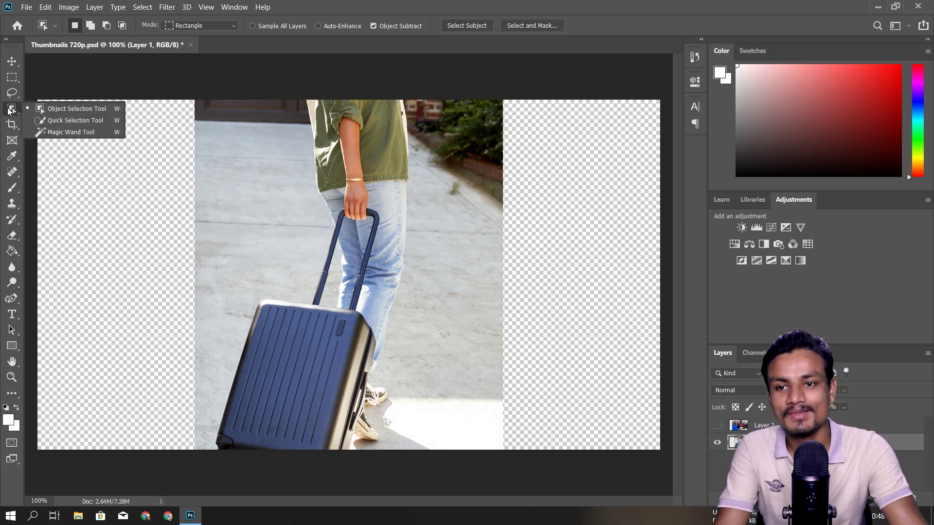
pyautogui.click(56, 111)
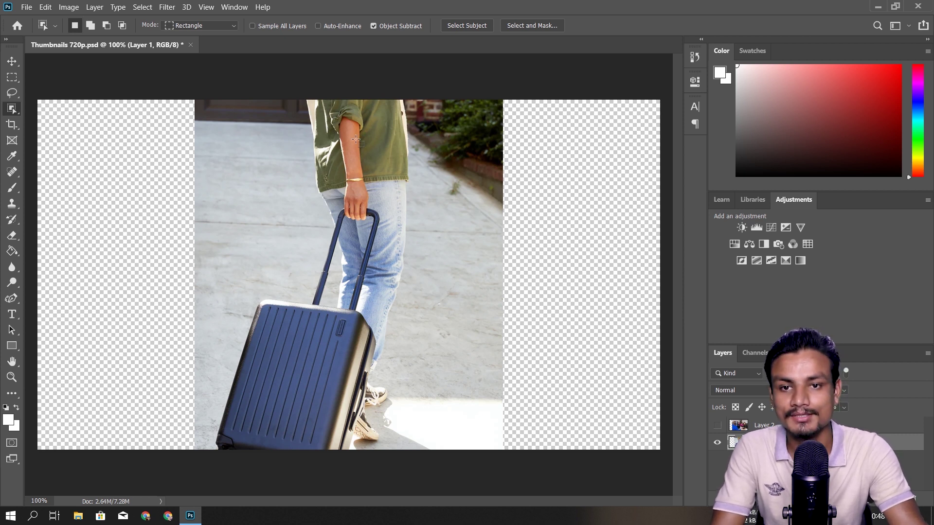
pyautogui.rightClick(12, 108)
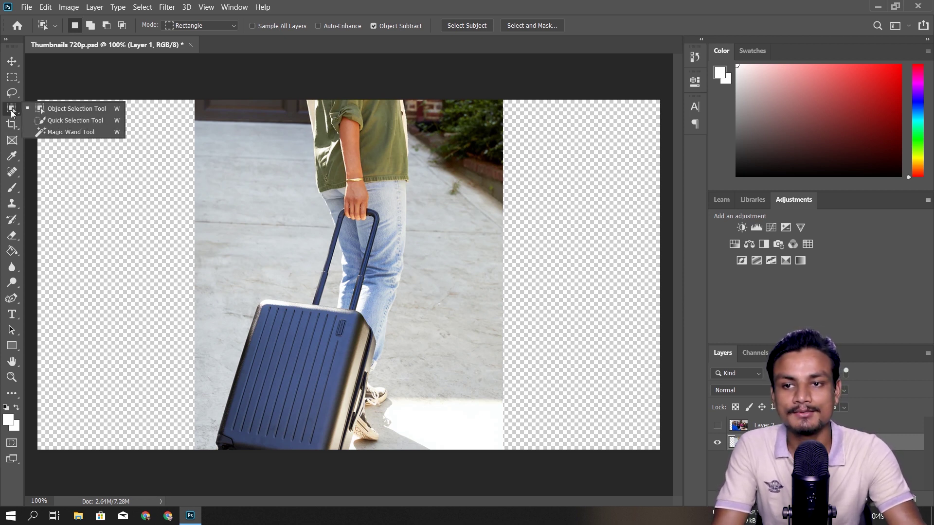
pyautogui.click(78, 110)
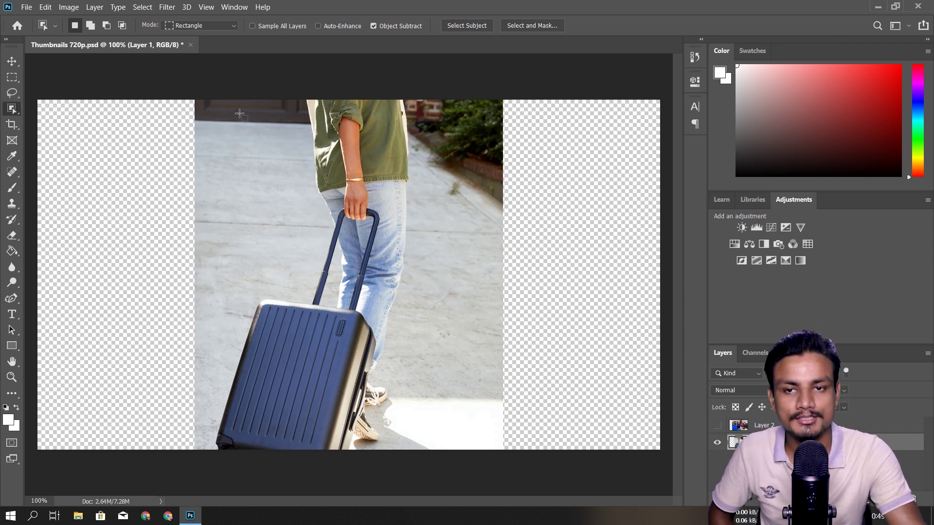
# Box-select the woman and suitcase, then switch Mode to Lasso and lasso around her instead.
pyautogui.moveTo(239, 113); pyautogui.dragTo(429, 421)
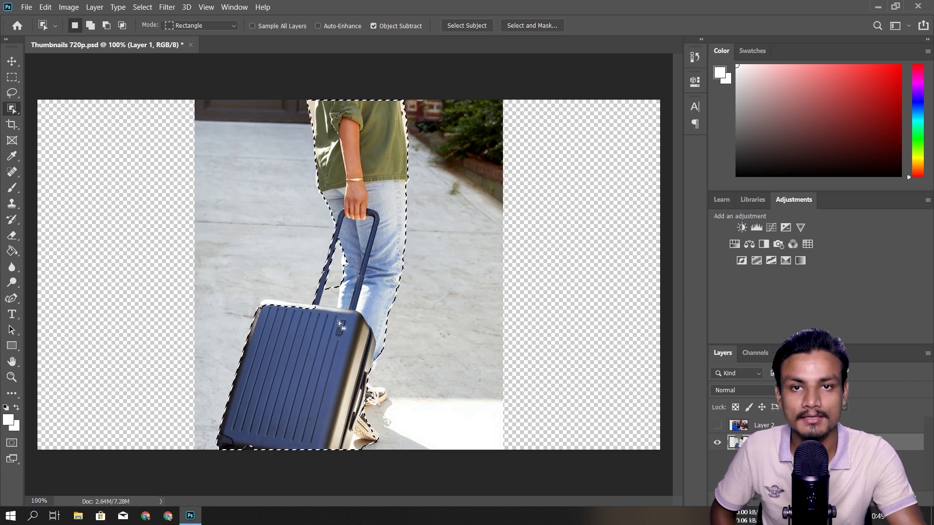
pyautogui.click(233, 27)
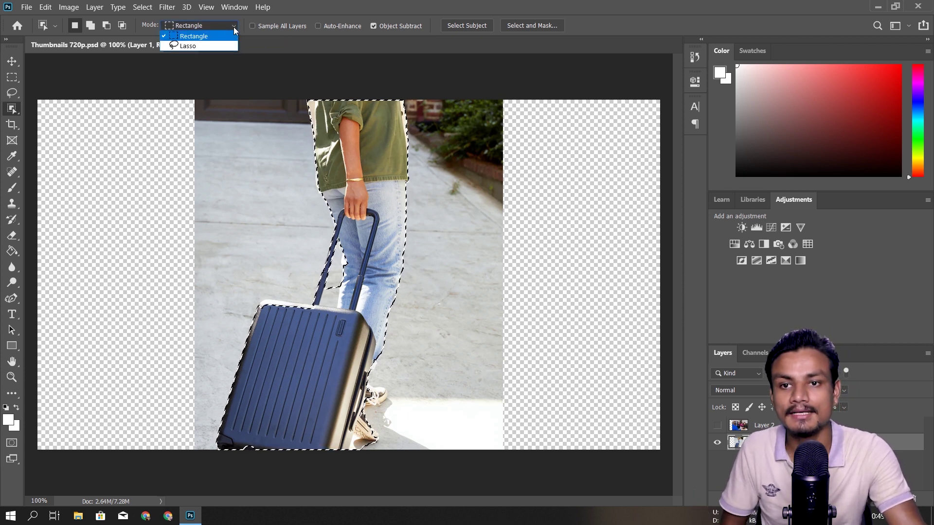
pyautogui.click(195, 45)
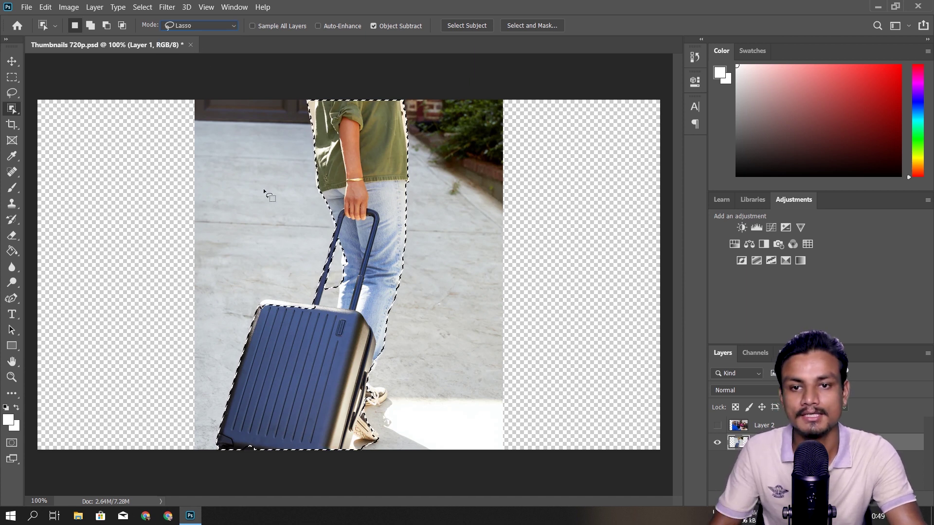
pyautogui.hotkey('ctrl', 'd')
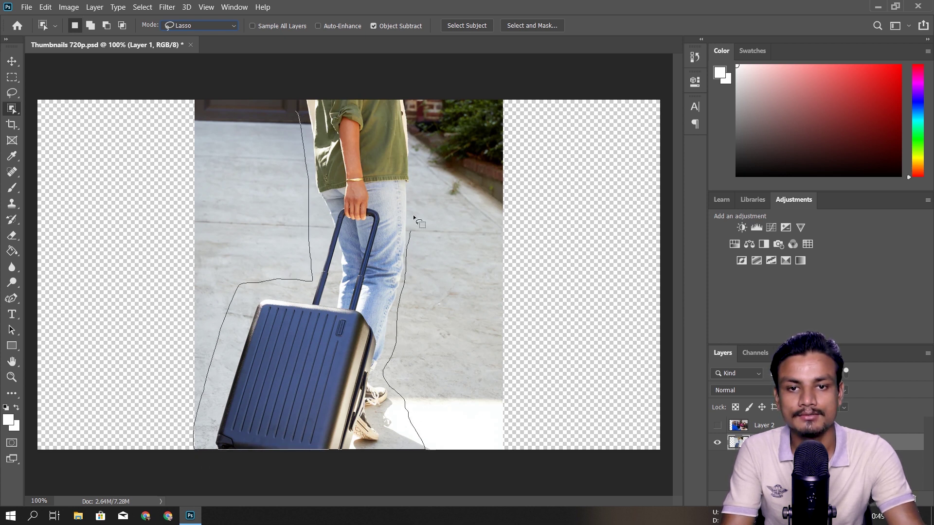
pyautogui.moveTo(413, 92); pyautogui.dragTo(338, 92)
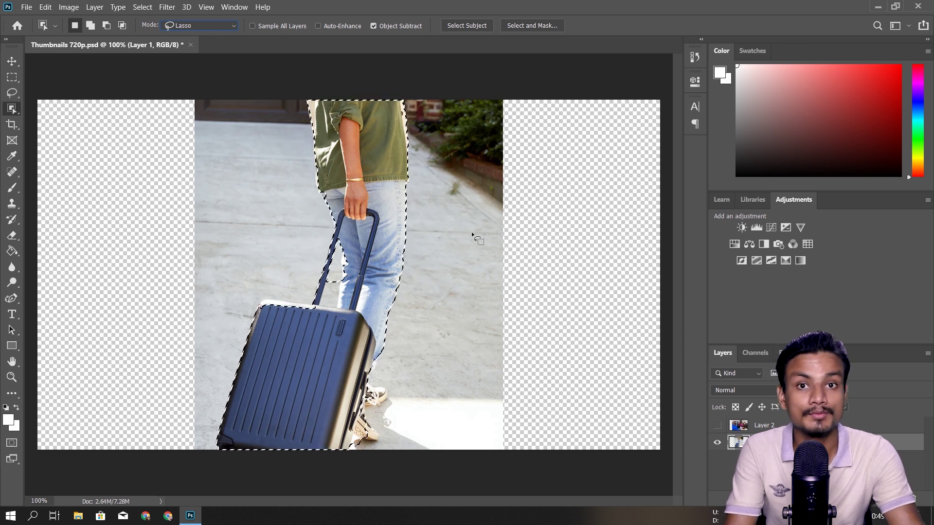
# Set Object Selection Mode back to Rectangle and box-select the woman and suitcase.
pyautogui.click(226, 27)
pyautogui.click(212, 34)
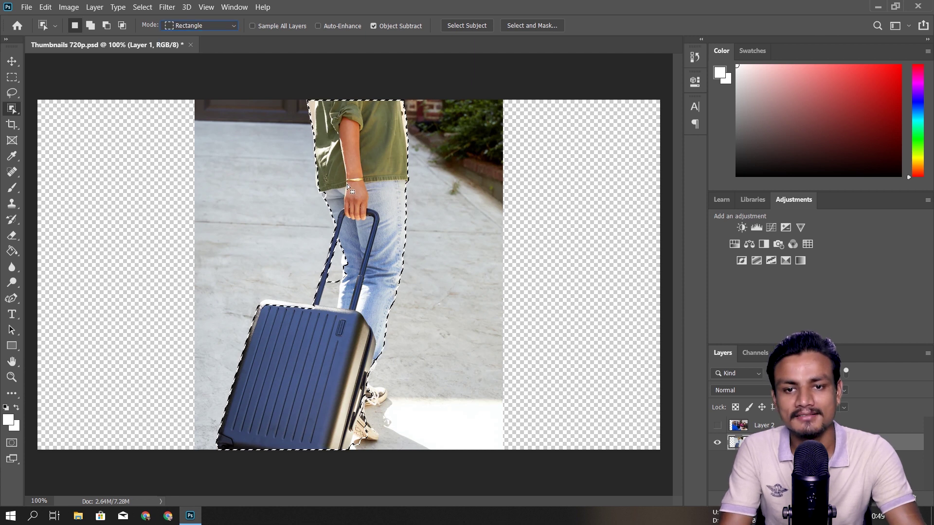
pyautogui.click(358, 253)
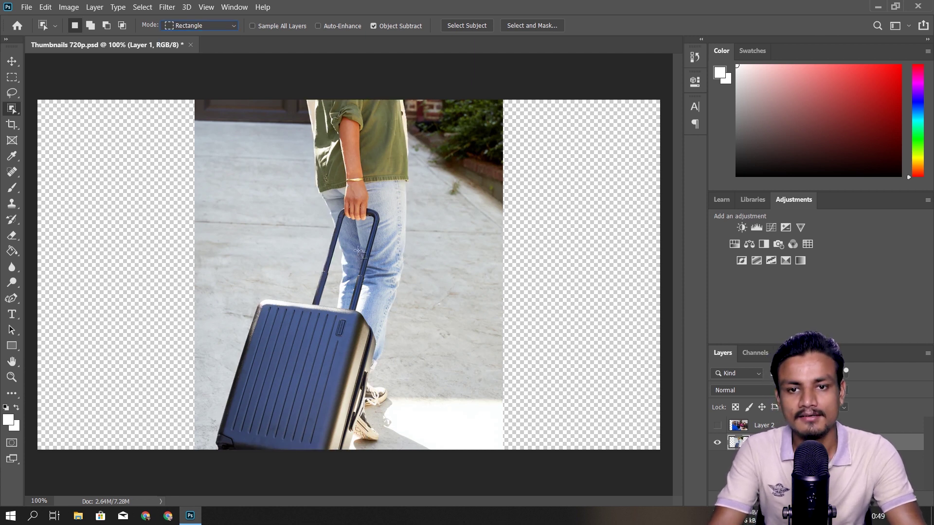
pyautogui.moveTo(205, 105); pyautogui.dragTo(500, 453)
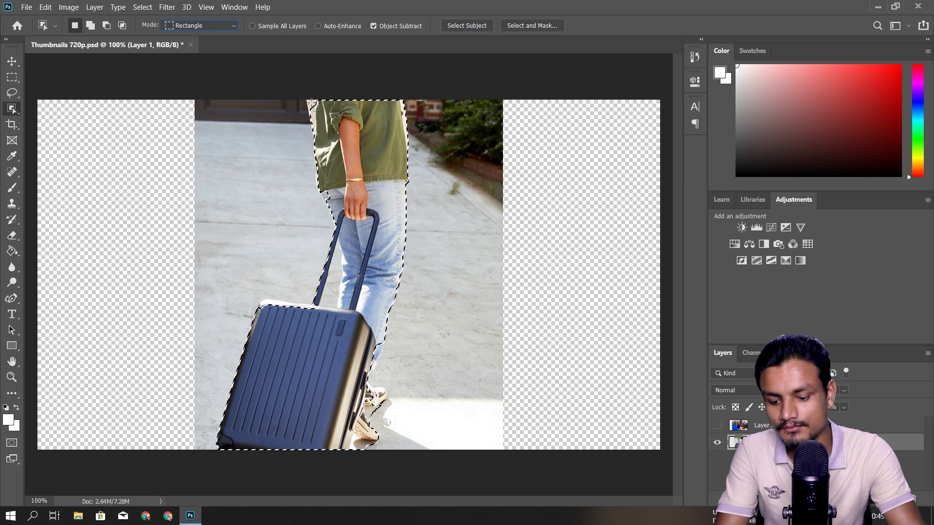
# Try adding areas beside her shirt, then deselect and reselect woman and suitcase in one box.
pyautogui.press('shift')
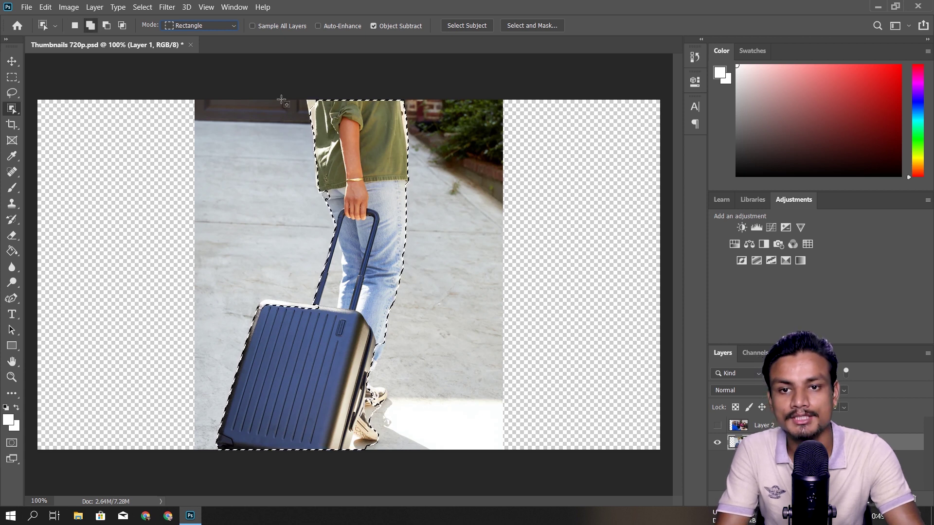
pyautogui.moveTo(282, 100); pyautogui.dragTo(346, 128)
pyautogui.moveTo(423, 120); pyautogui.dragTo(423, 121)
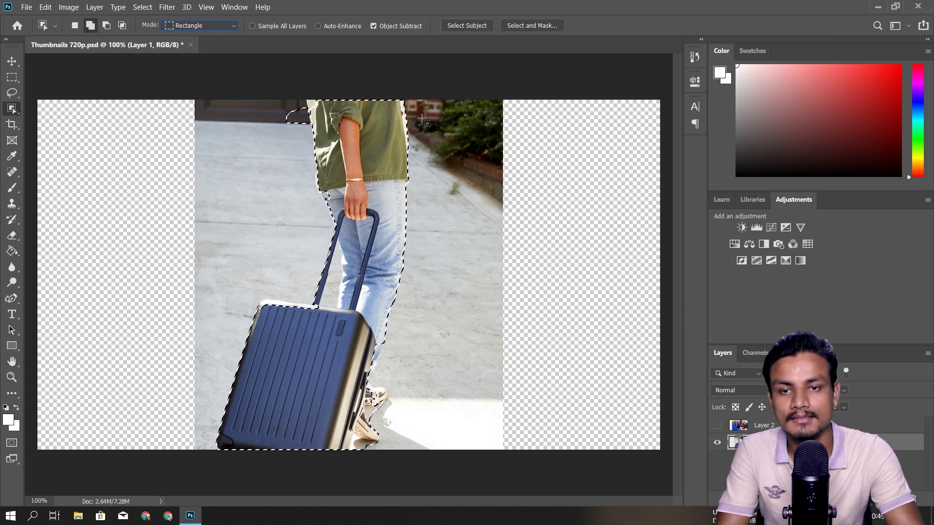
pyautogui.click(338, 112)
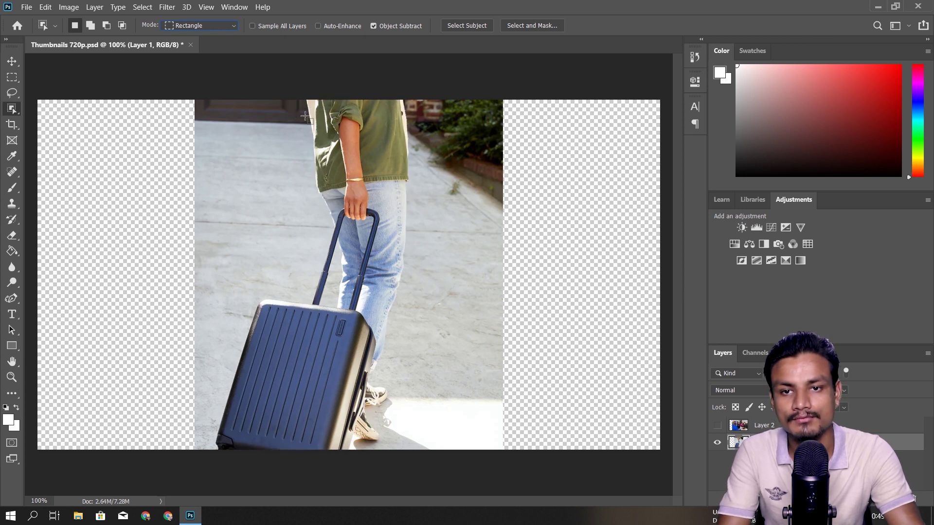
pyautogui.moveTo(175, 115); pyautogui.dragTo(413, 428)
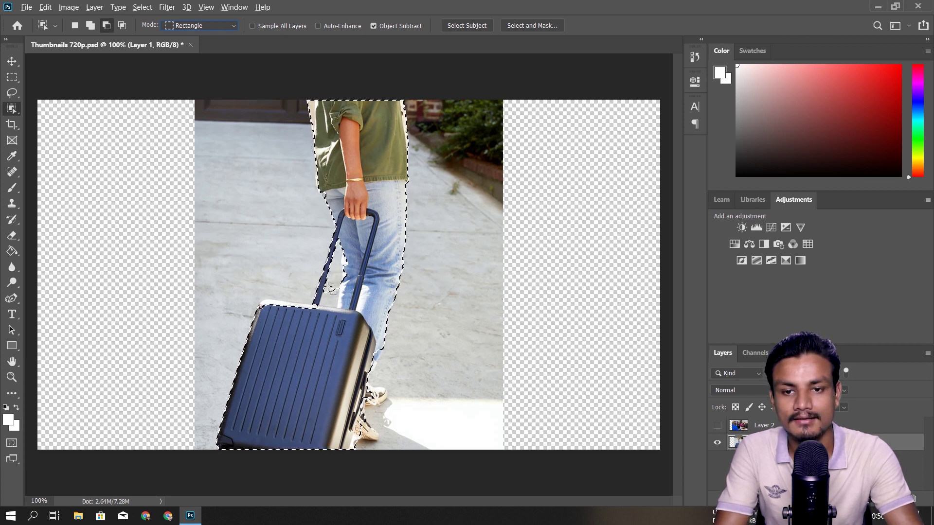
# Add the gap between handle and leg and the suitcase top to the selection.
pyautogui.moveTo(329, 287); pyautogui.dragTo(337, 324)
pyautogui.moveTo(395, 300); pyautogui.dragTo(396, 300)
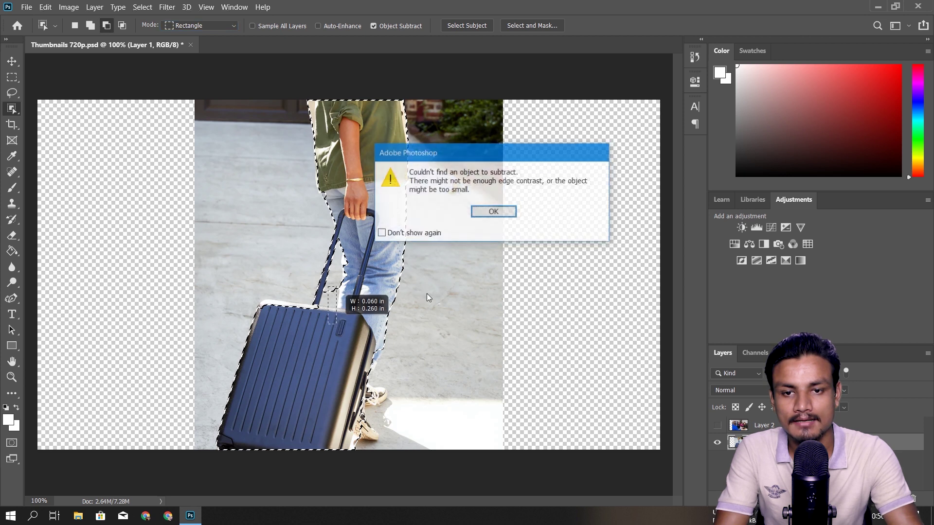
pyautogui.click(484, 212)
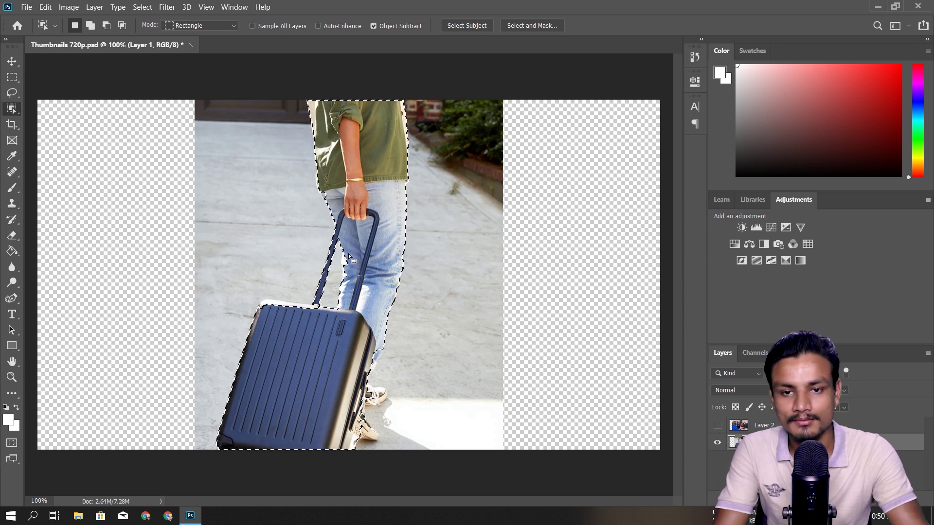
pyautogui.press('shift')
pyautogui.moveTo(346, 251); pyautogui.dragTo(355, 345)
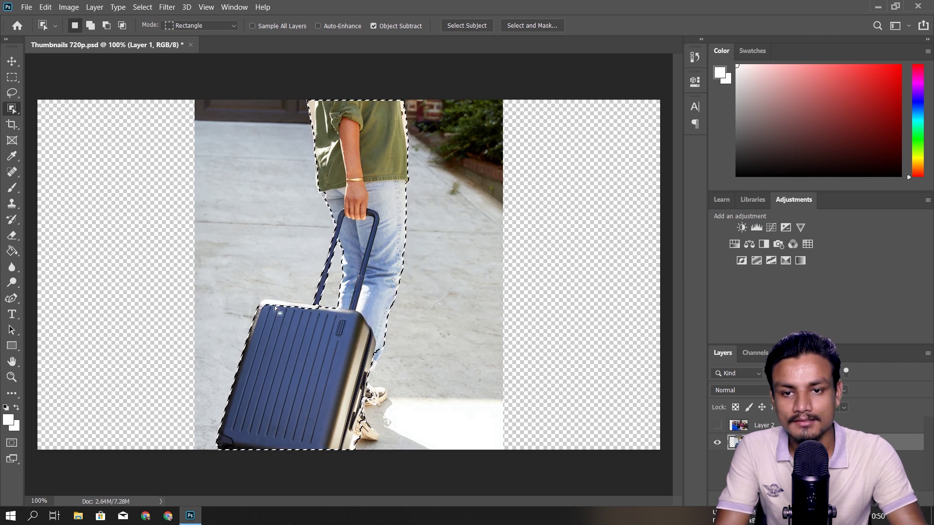
pyautogui.moveTo(248, 292); pyautogui.dragTo(330, 332)
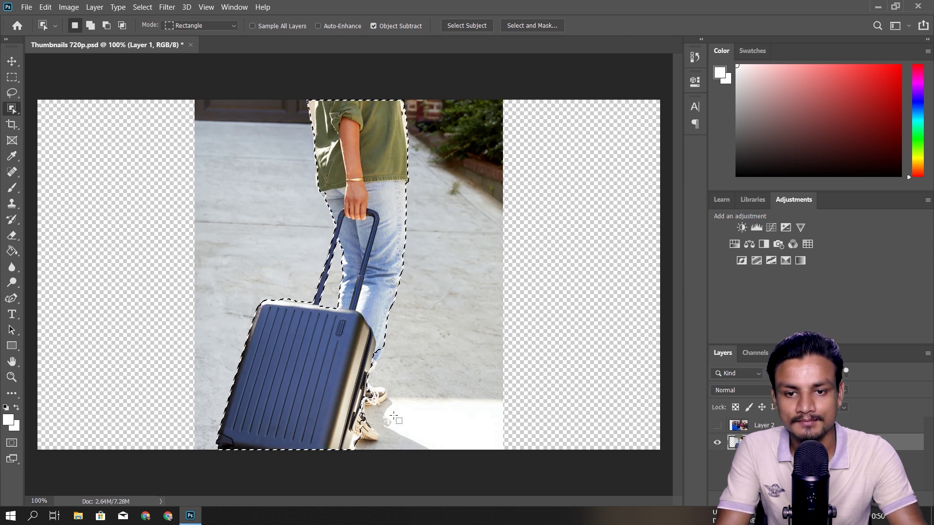
# Add the shoe to the selection and subtract the stray ground around it.
pyautogui.moveTo(370, 381); pyautogui.dragTo(397, 468)
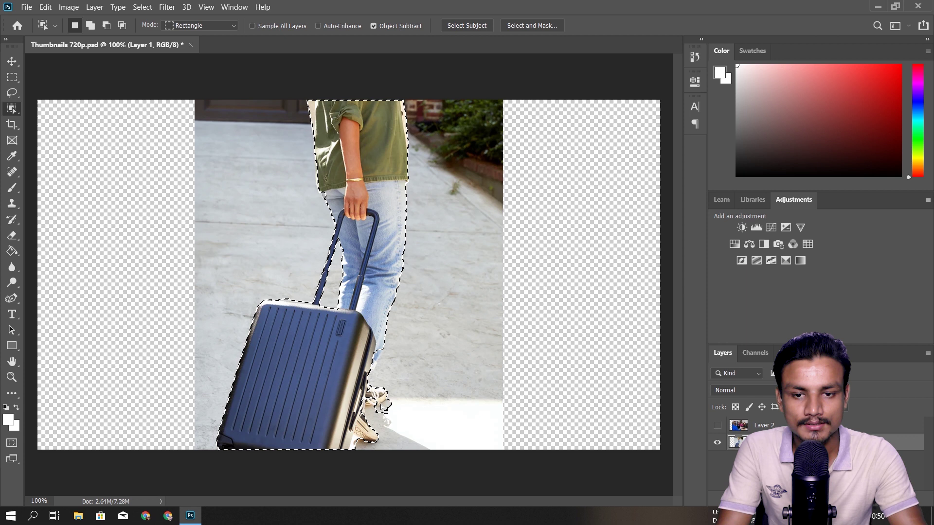
pyautogui.moveTo(367, 398); pyautogui.dragTo(384, 417)
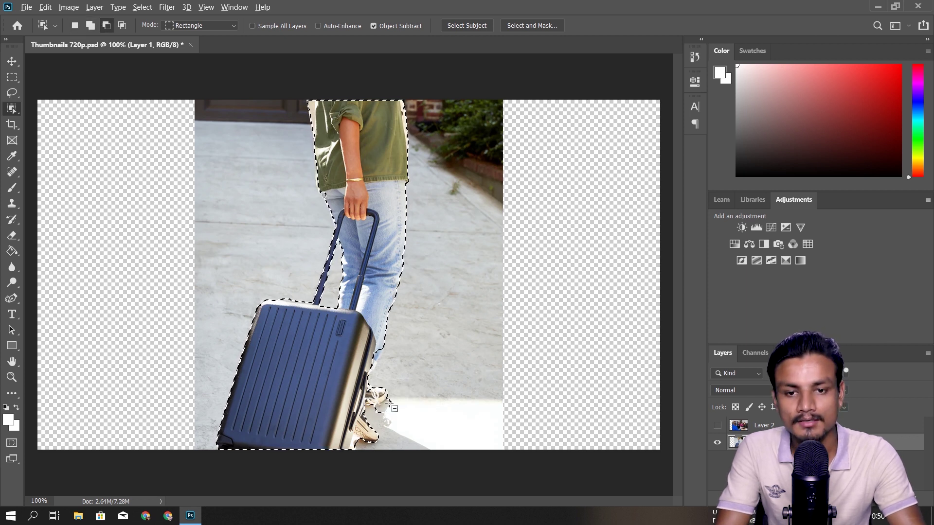
pyautogui.moveTo(397, 400); pyautogui.dragTo(371, 424)
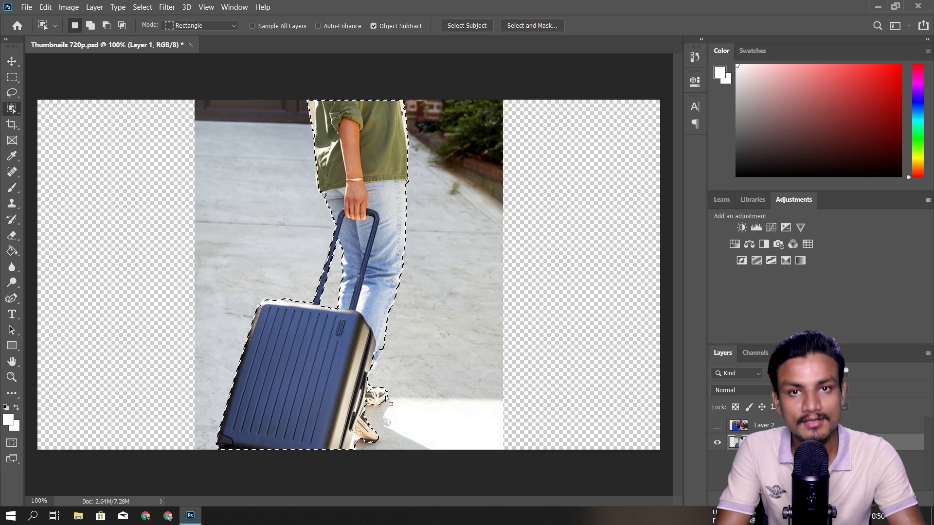
pyautogui.moveTo(347, 437); pyautogui.dragTo(371, 467)
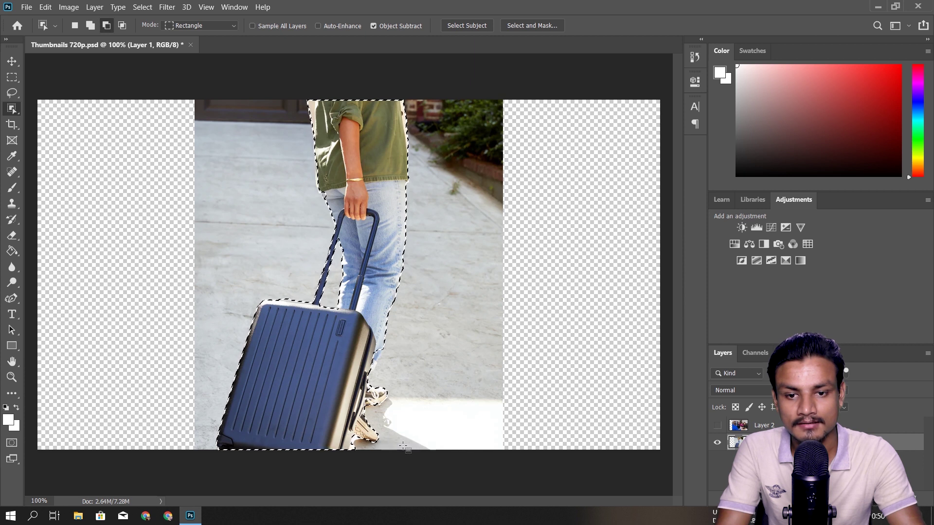
pyautogui.moveTo(394, 428); pyautogui.dragTo(418, 452)
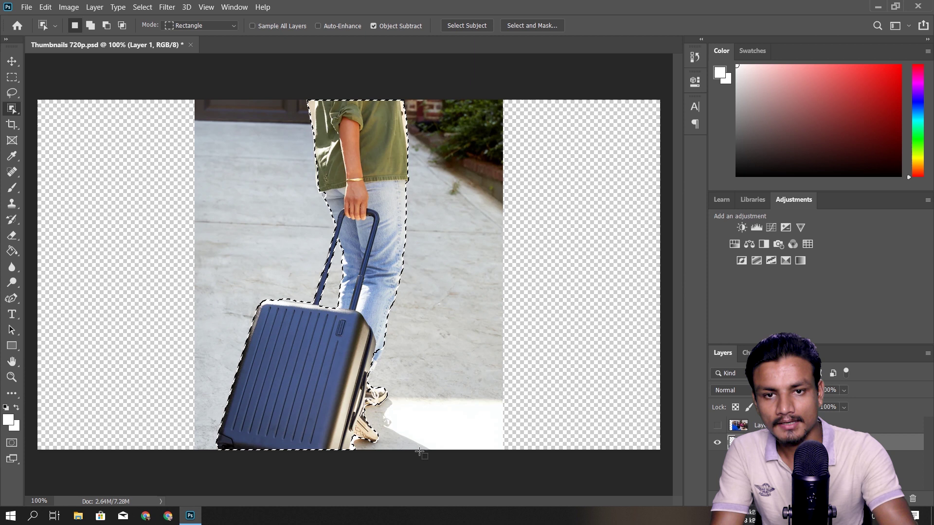
pyautogui.press('q')
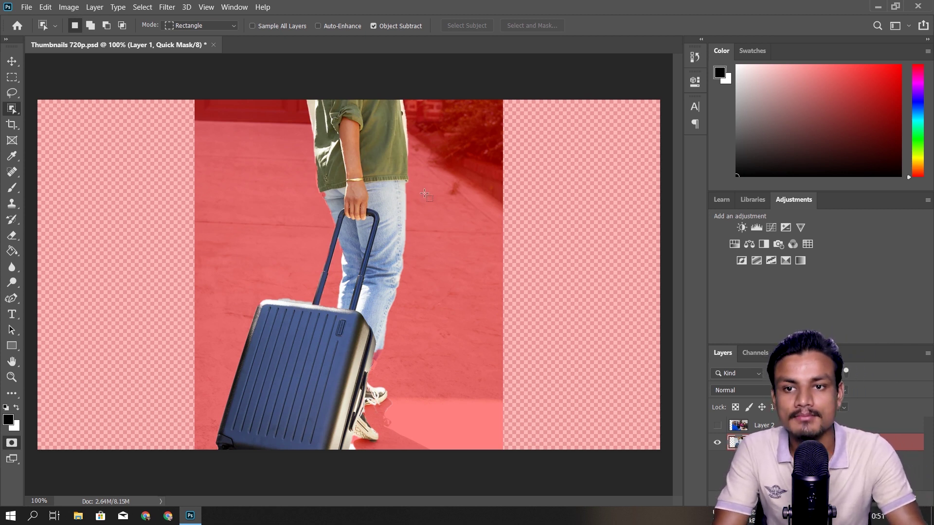
pyautogui.press('q')
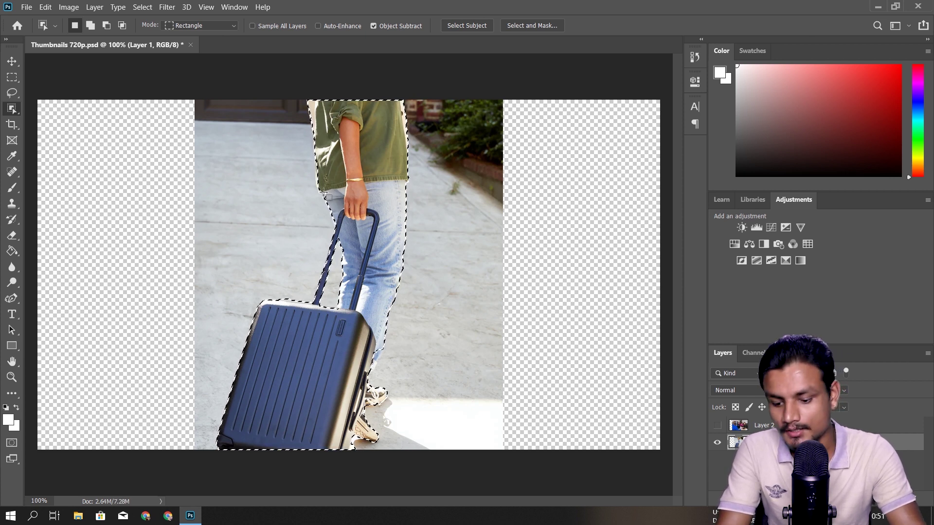
pyautogui.moveTo(328, 197); pyautogui.dragTo(343, 233)
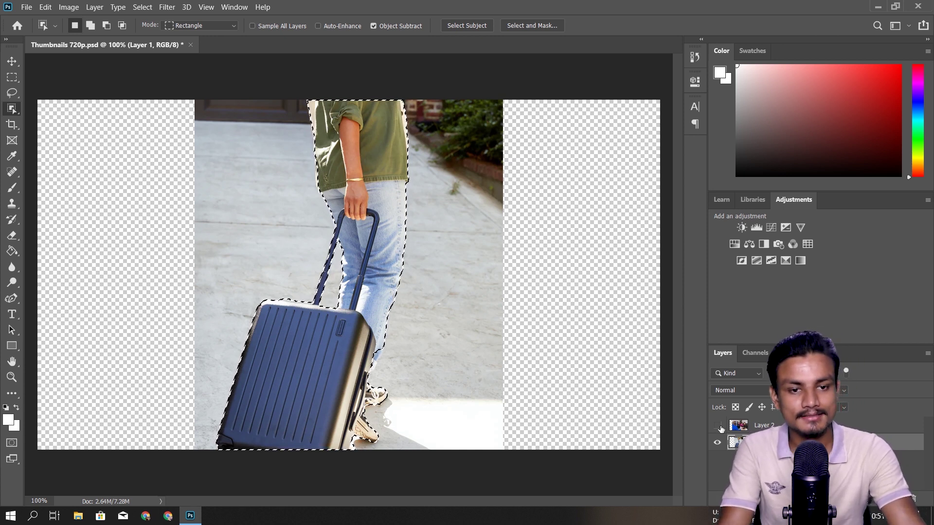
# Copy the selected woman and suitcase onto a new layer with Ctrl+J.
pyautogui.click(721, 440)
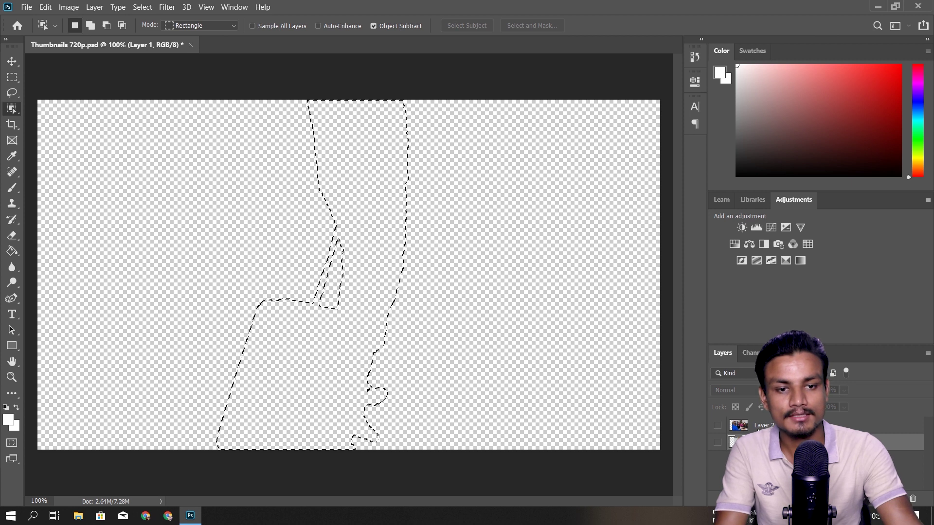
pyautogui.click(717, 441)
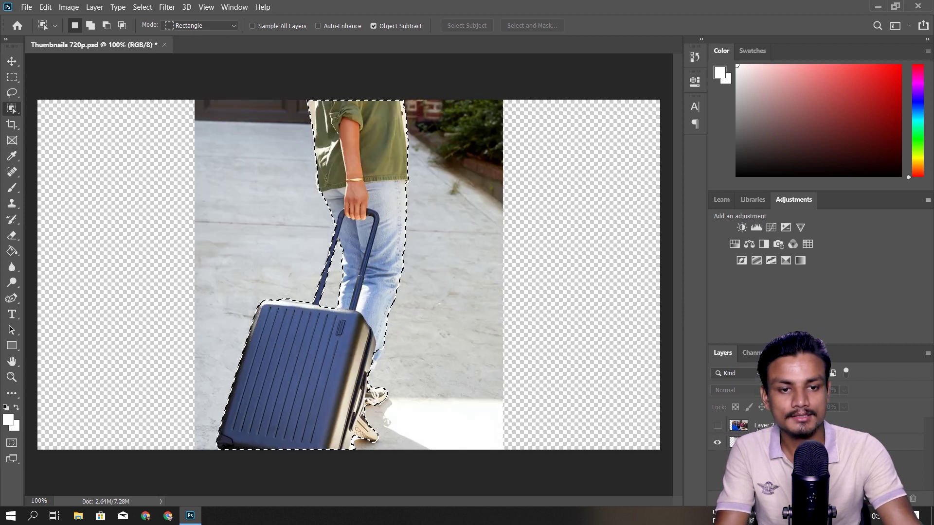
pyautogui.hotkey('ctrl', 'j')
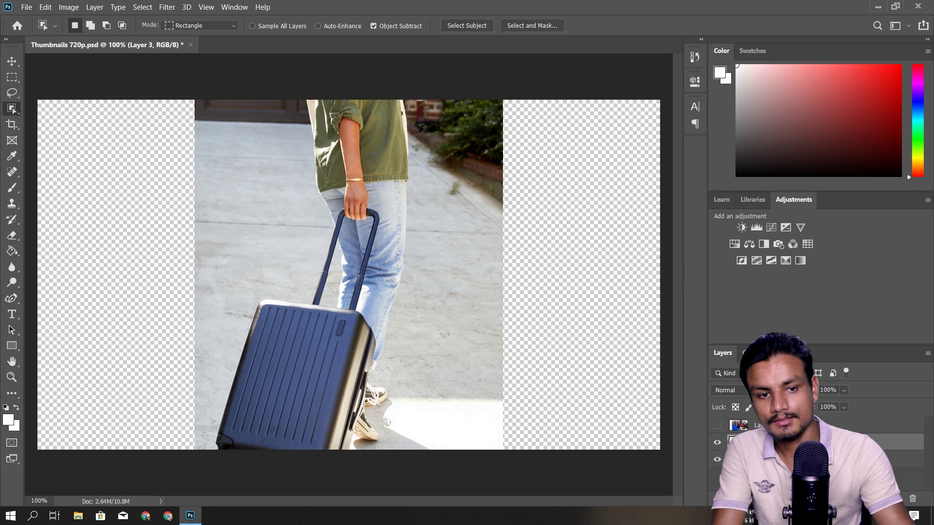
# Hide the suitcase photo layers and show the Layer 2 office photo.
pyautogui.click(718, 460)
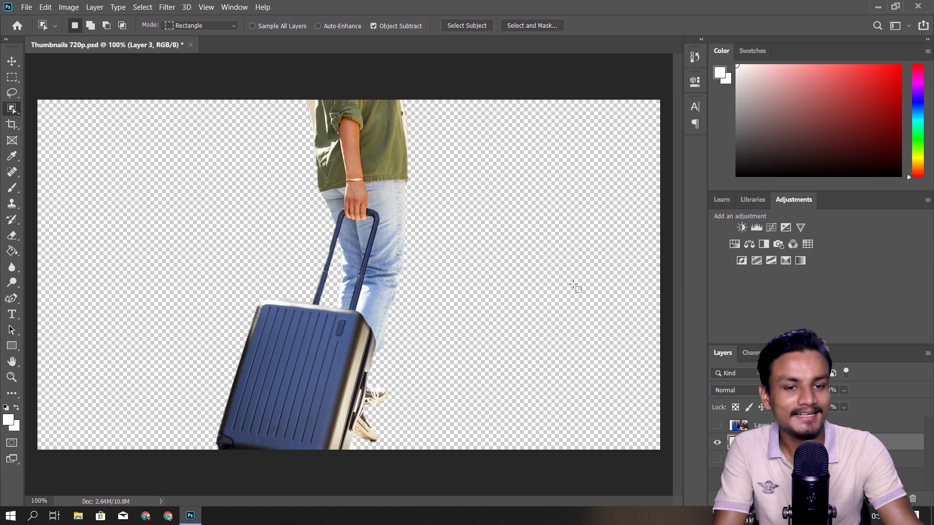
pyautogui.click(716, 443)
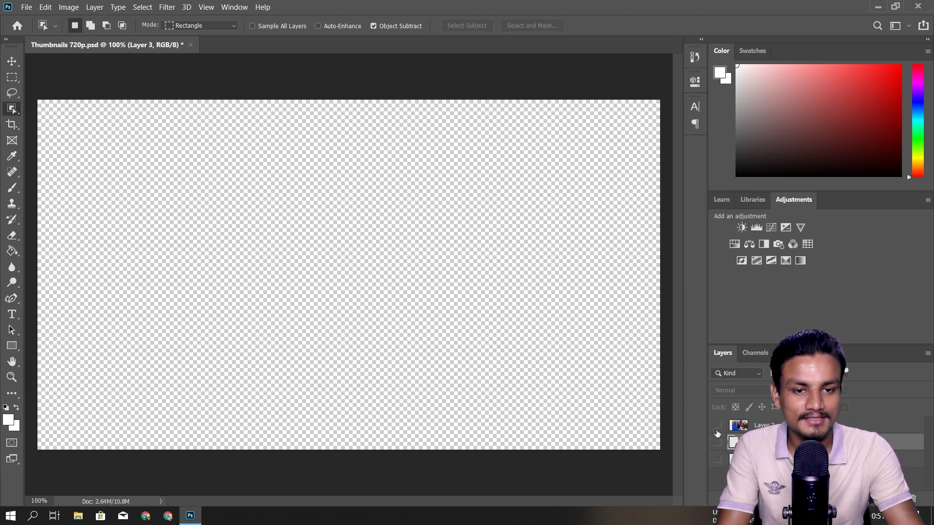
pyautogui.click(717, 426)
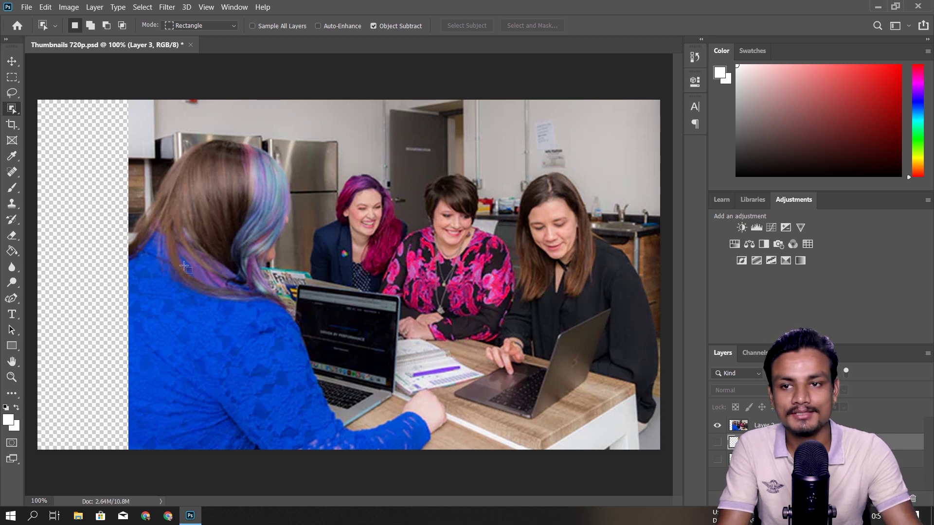
# With Layer 2 active, box-select the magenta-haired woman using the Object Selection Tool.
pyautogui.hotkey('shift', 'w')
pyautogui.hotkey('shift', 'w')
pyautogui.hotkey('shift', 'w')
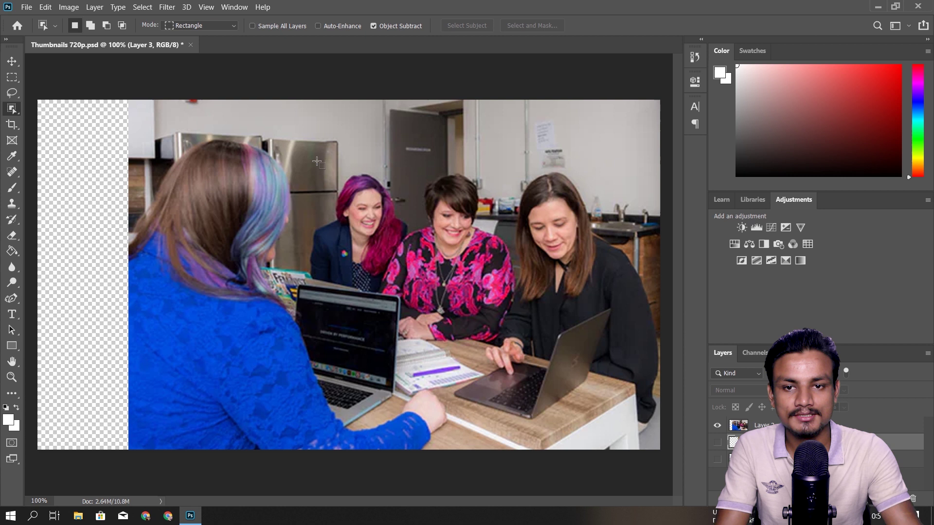
pyautogui.moveTo(305, 161); pyautogui.dragTo(419, 330)
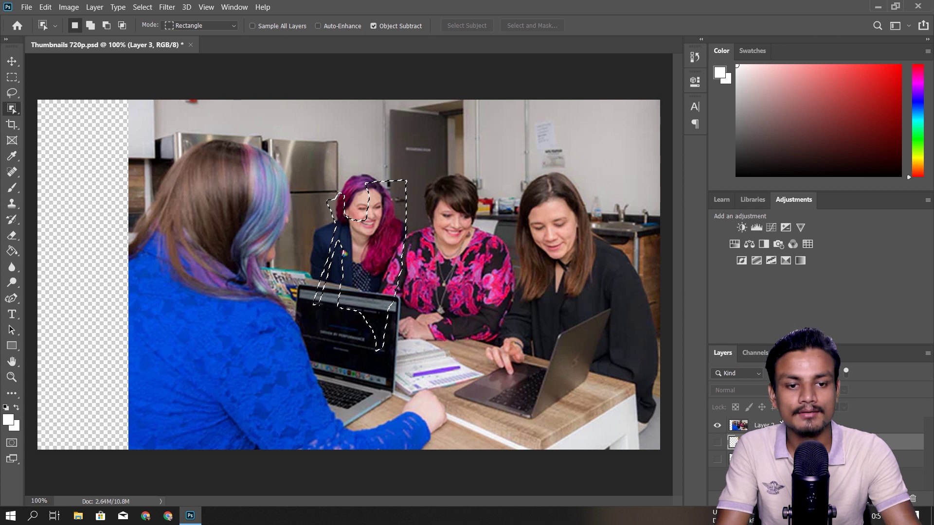
pyautogui.click(761, 423)
pyautogui.hotkey('ctrl', 'd')
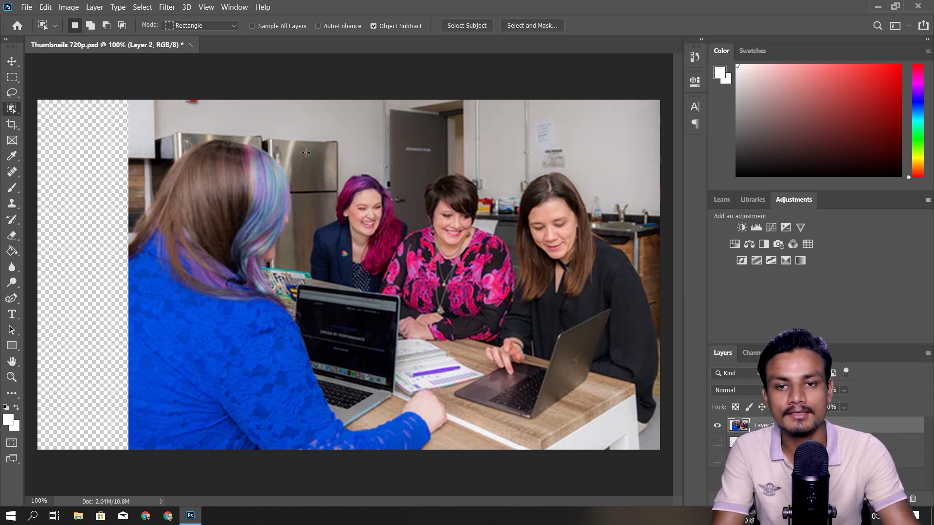
pyautogui.moveTo(312, 173); pyautogui.dragTo(413, 294)
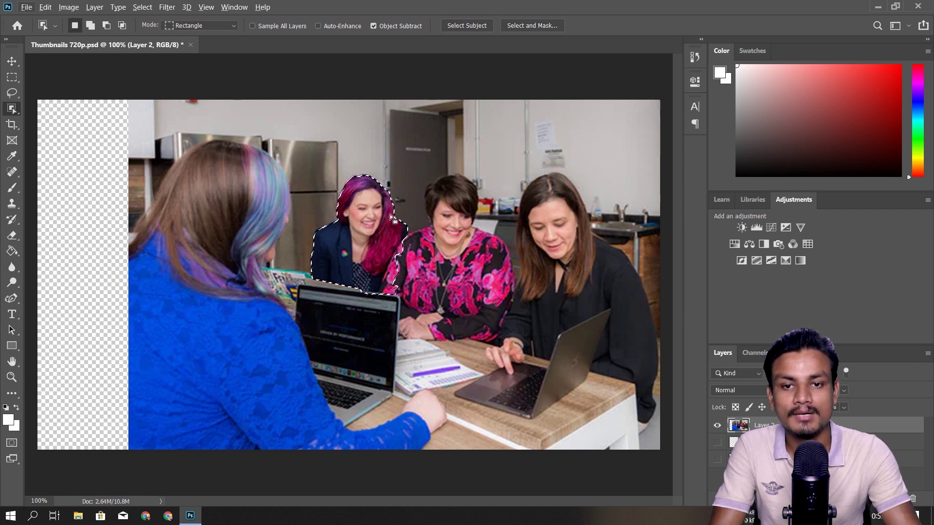
pyautogui.press('alt')
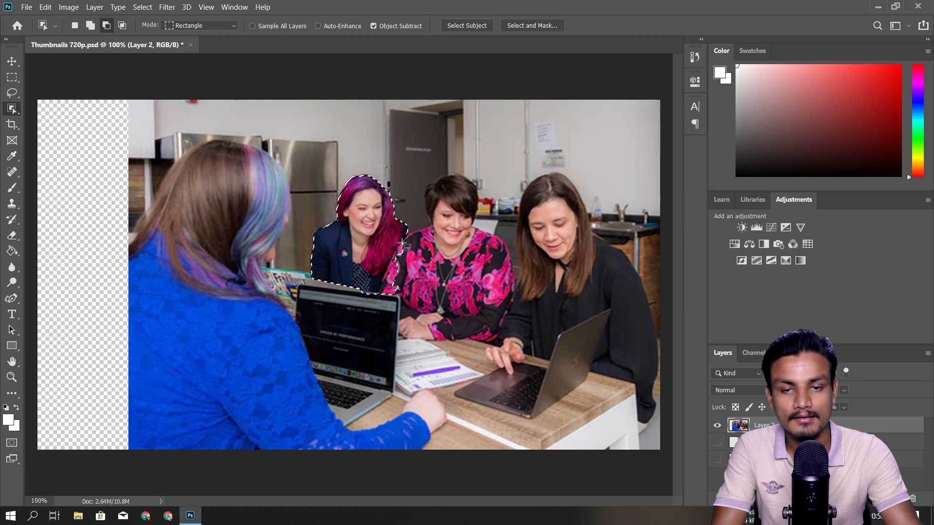
# Trim the pink-haired woman's selection and add the woman in the pink floral top.
pyautogui.moveTo(402, 243); pyautogui.dragTo(380, 326)
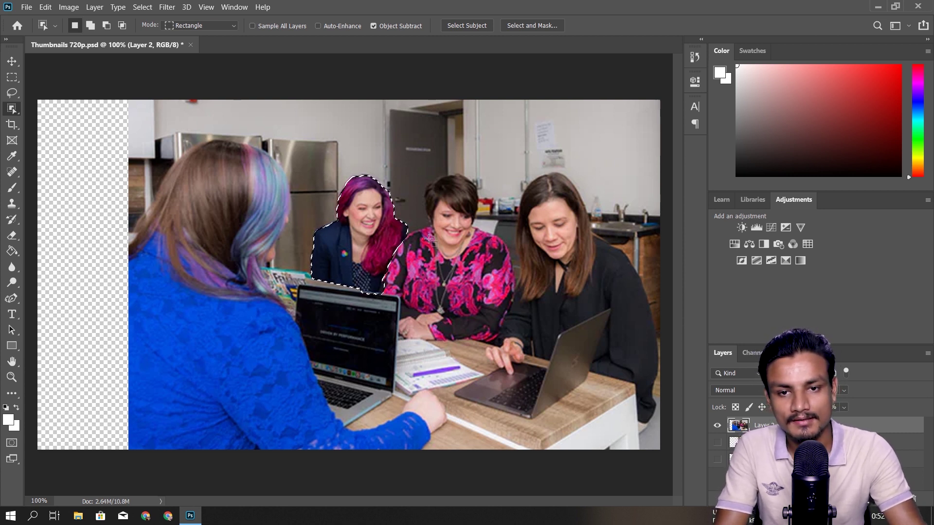
pyautogui.moveTo(419, 170); pyautogui.dragTo(502, 361)
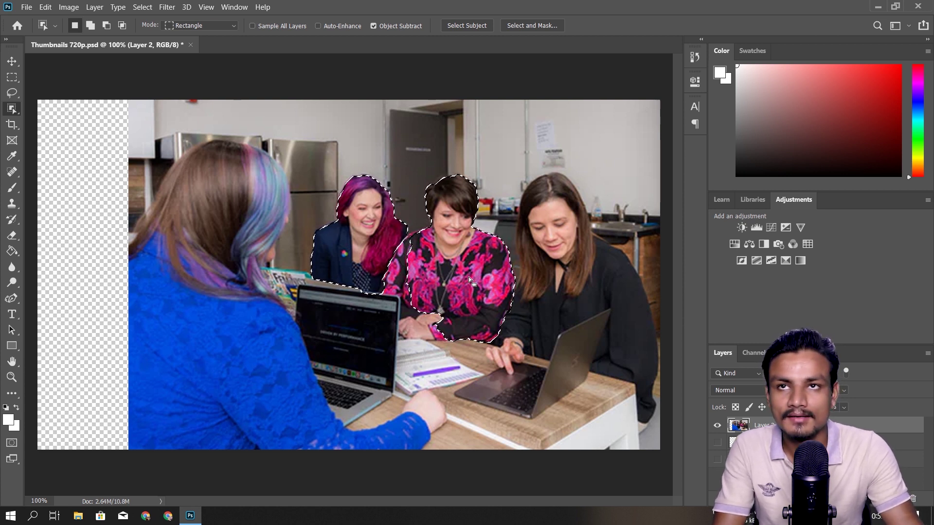
pyautogui.moveTo(390, 254); pyautogui.dragTo(440, 294)
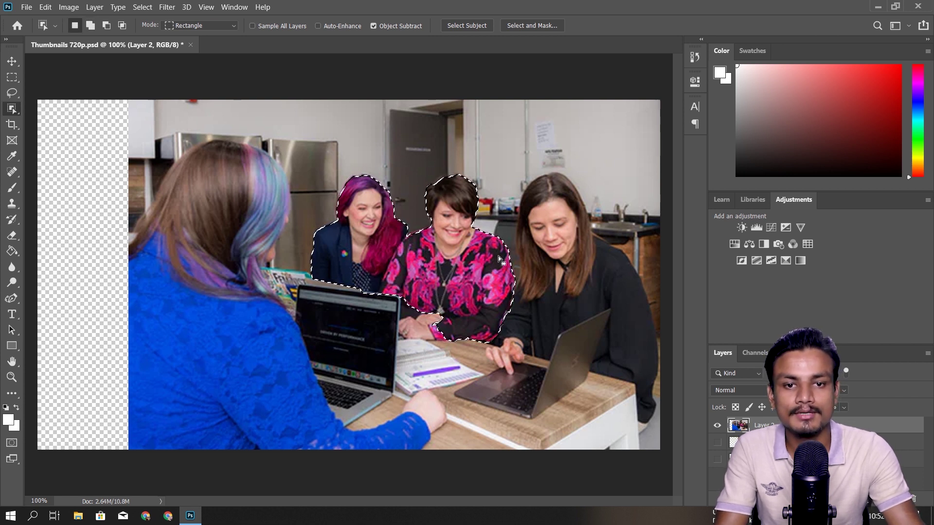
# Add the woman on the right and clean up the selection around her head.
pyautogui.press('shift')
pyautogui.moveTo(523, 202); pyautogui.dragTo(658, 383)
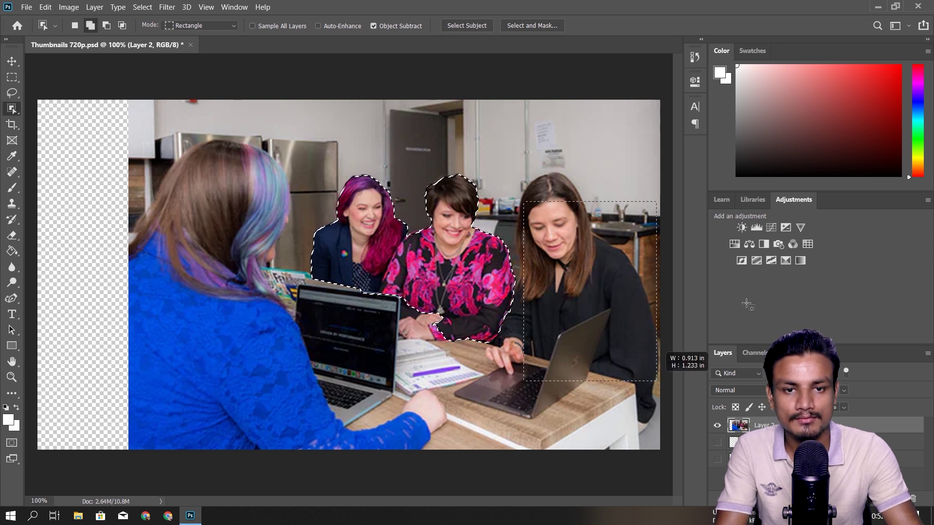
pyautogui.moveTo(493, 289); pyautogui.dragTo(547, 339)
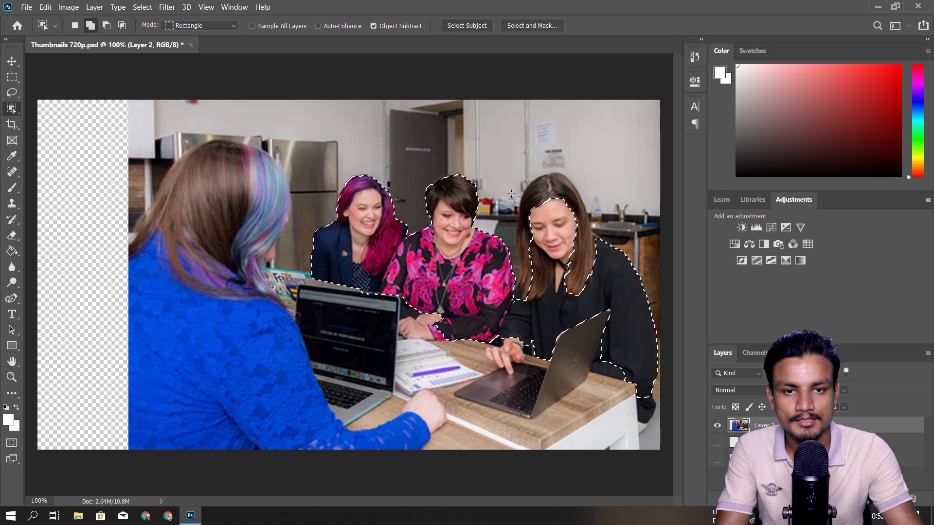
pyautogui.moveTo(512, 187); pyautogui.dragTo(613, 296)
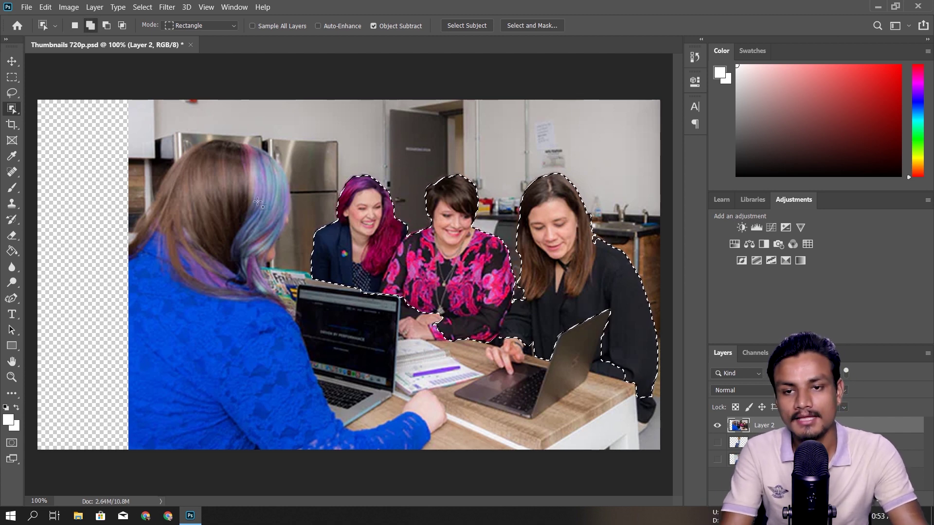
# Clear the selection and box-select the blue-shirted woman in the foreground.
pyautogui.moveTo(199, 171); pyautogui.dragTo(279, 411)
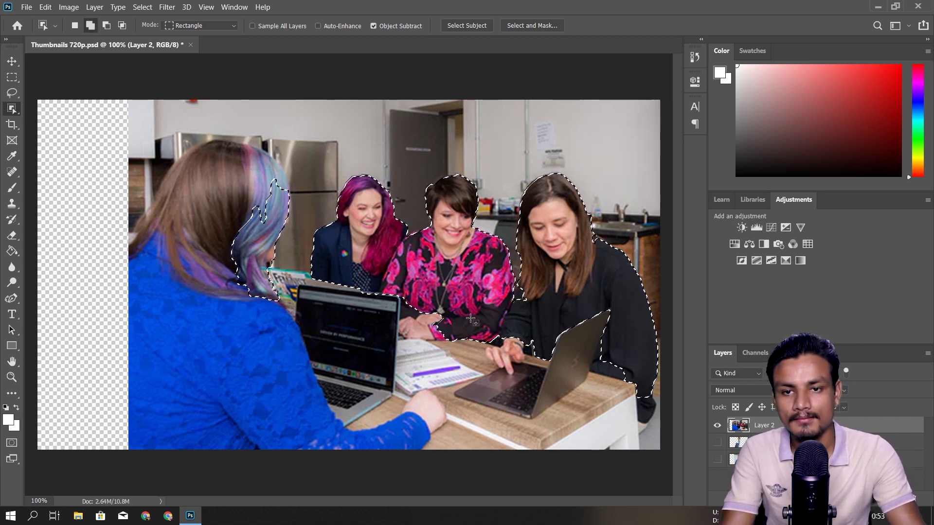
pyautogui.hotkey('ctrl', 'd')
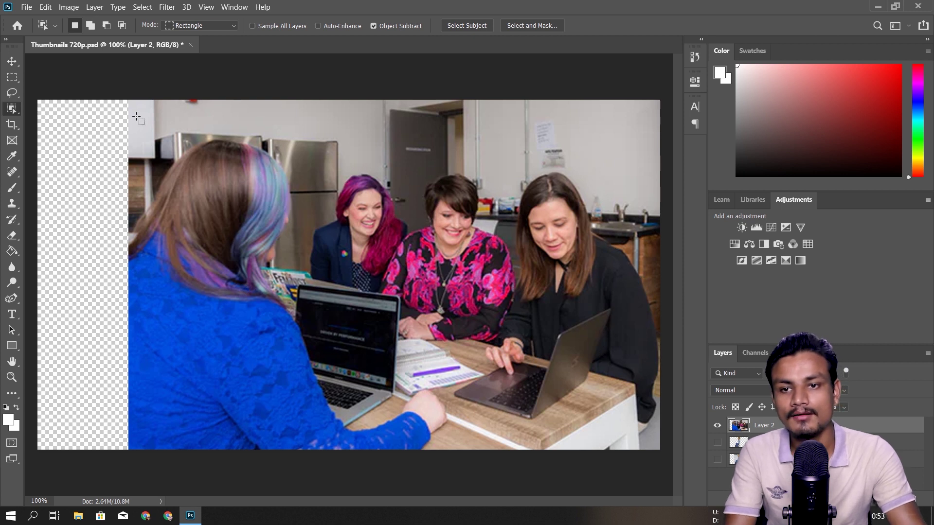
pyautogui.moveTo(136, 115); pyautogui.dragTo(473, 519)
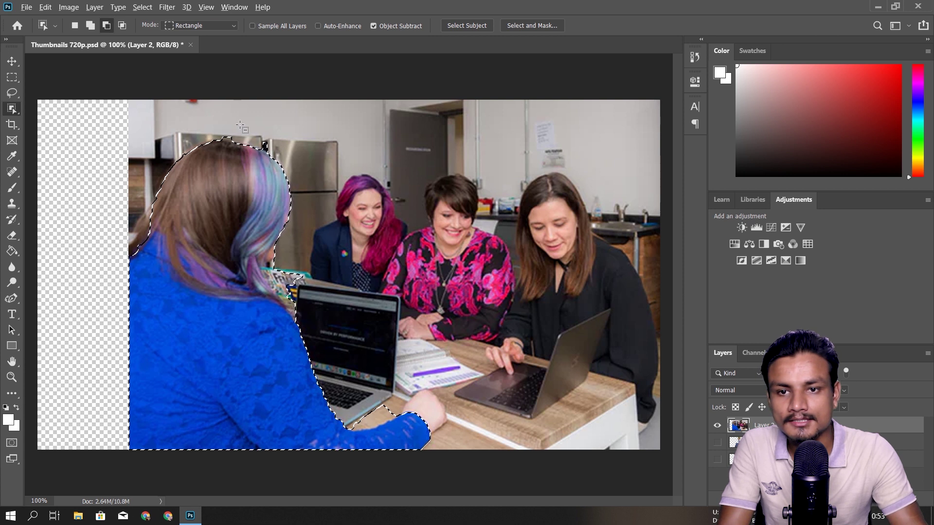
# Refine her selection edge along the top of her hair and her shoulder.
pyautogui.moveTo(200, 124); pyautogui.dragTo(321, 160)
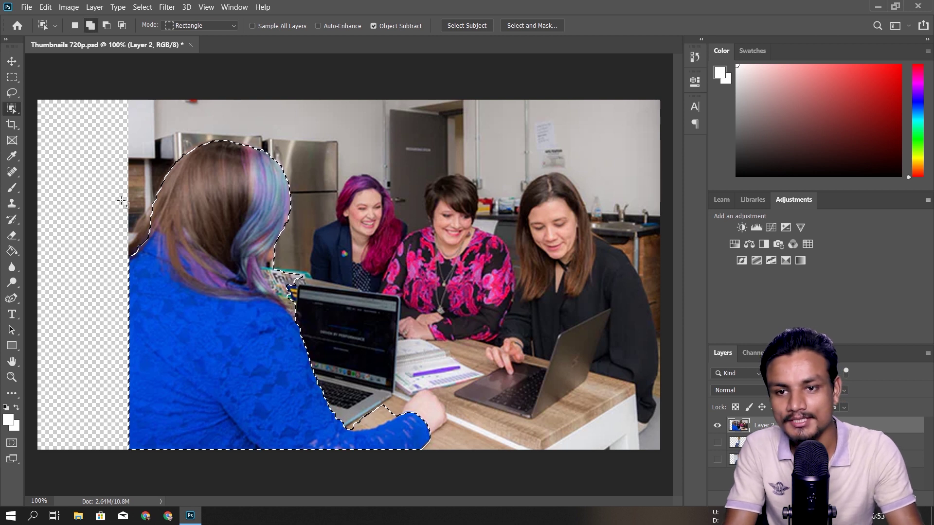
pyautogui.moveTo(105, 223); pyautogui.dragTo(197, 329)
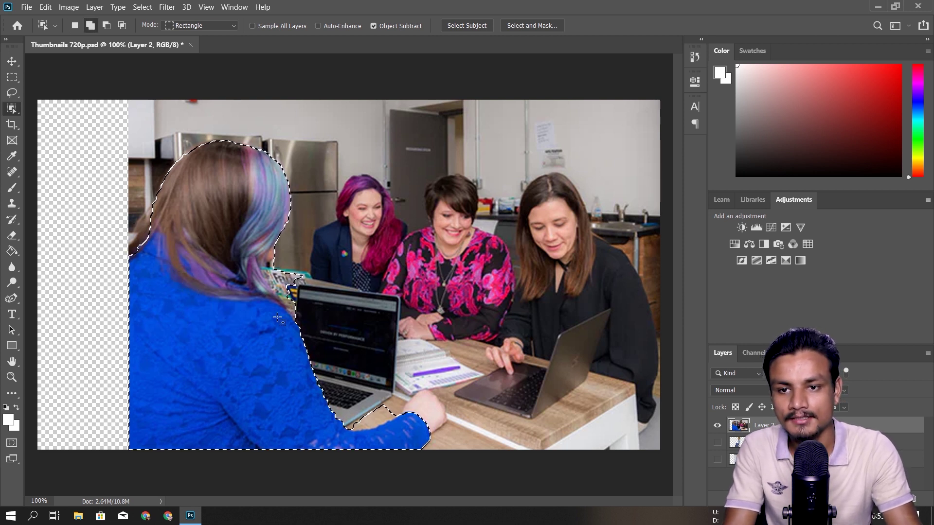
pyautogui.moveTo(106, 197); pyautogui.dragTo(236, 310)
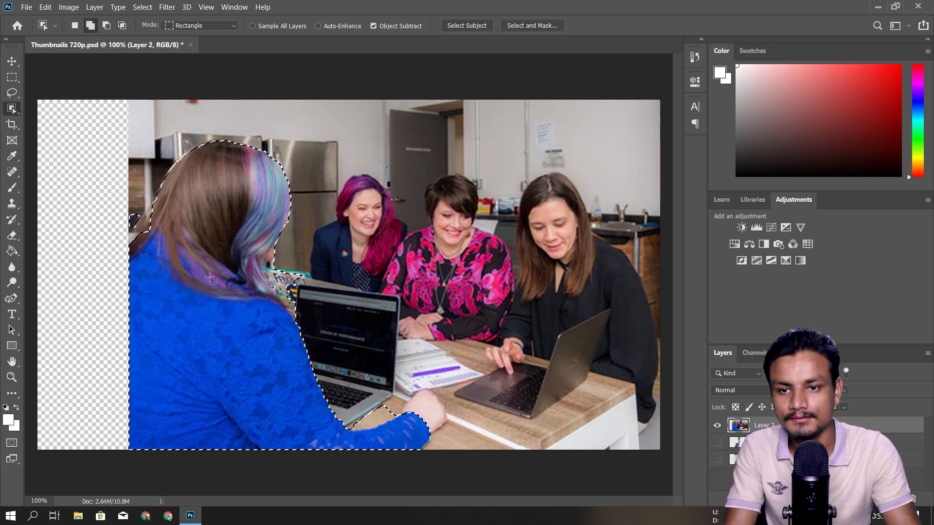
pyautogui.moveTo(113, 208); pyautogui.dragTo(246, 299)
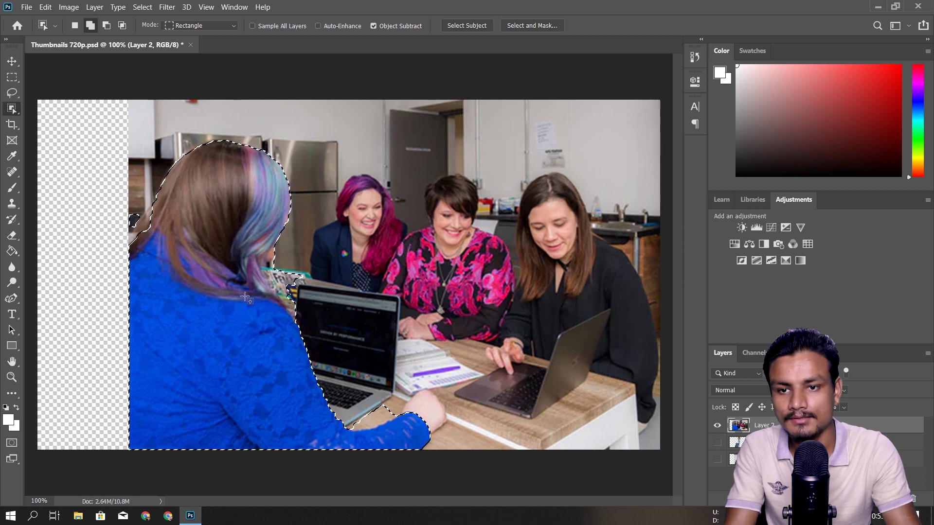
pyautogui.moveTo(113, 187); pyautogui.dragTo(204, 272)
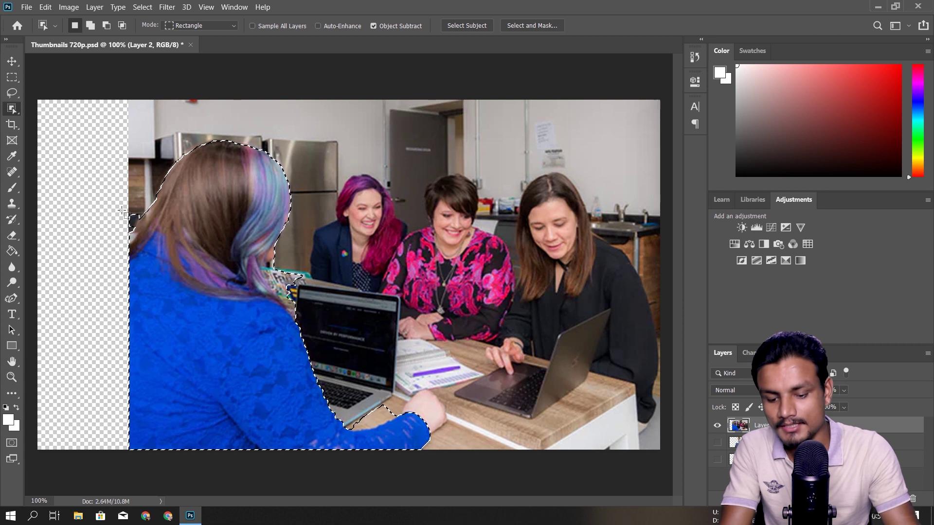
# Include her loose hair strands on the left and tidy the hair edge.
pyautogui.moveTo(125, 200); pyautogui.dragTo(145, 256)
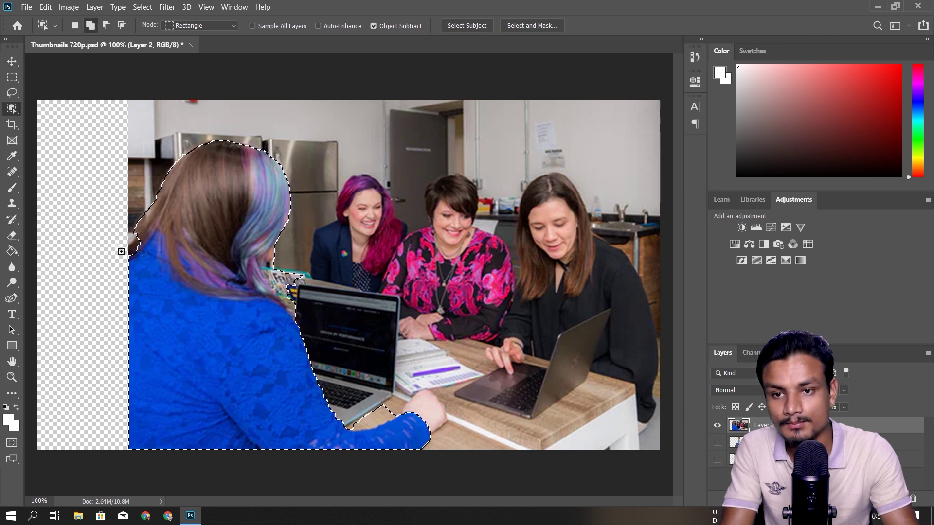
pyautogui.moveTo(116, 245); pyautogui.dragTo(222, 304)
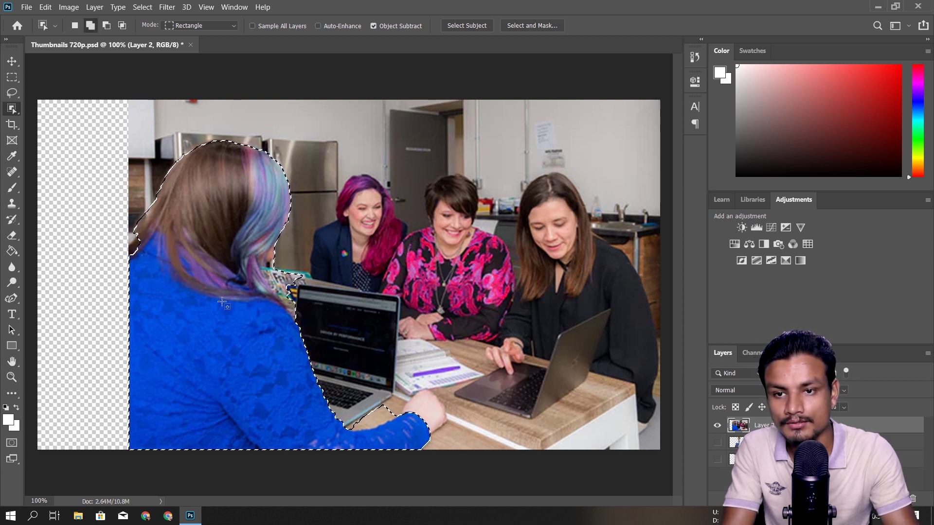
pyautogui.moveTo(97, 238); pyautogui.dragTo(203, 276)
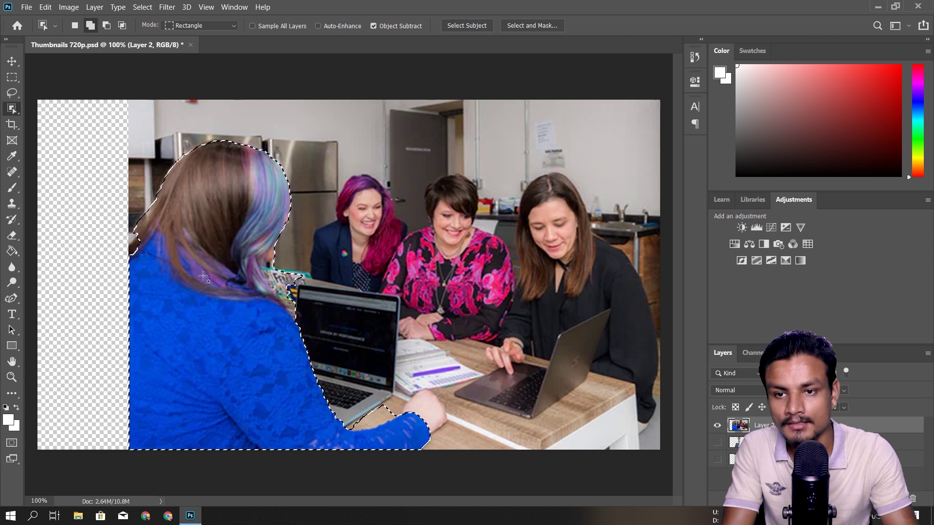
pyautogui.moveTo(106, 246); pyautogui.dragTo(187, 269)
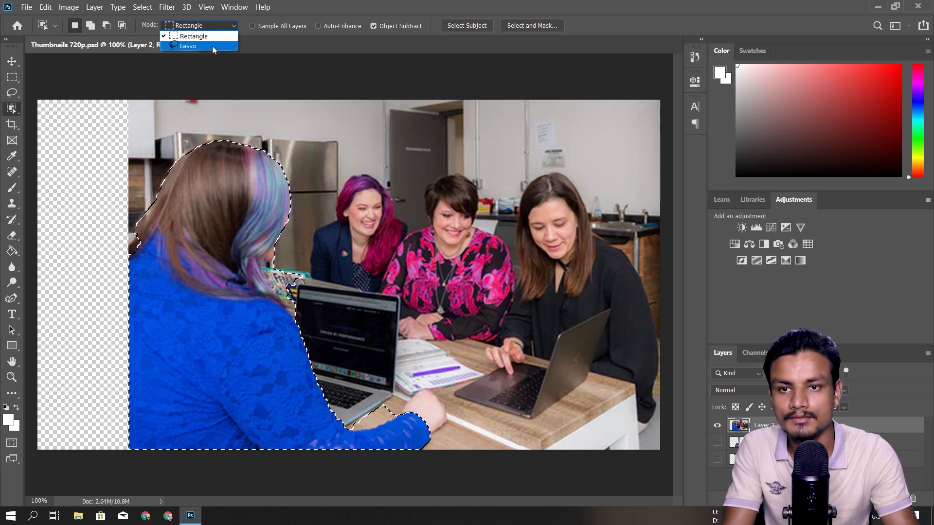
# In Lasso mode, subtract the laptop corner beside her hair with Alt-drawn loops.
pyautogui.click(212, 45)
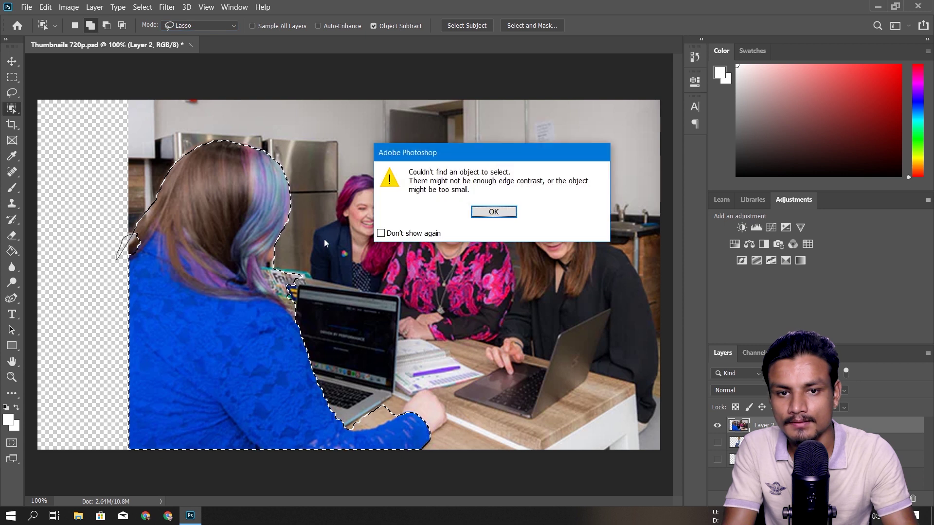
pyautogui.click(483, 208)
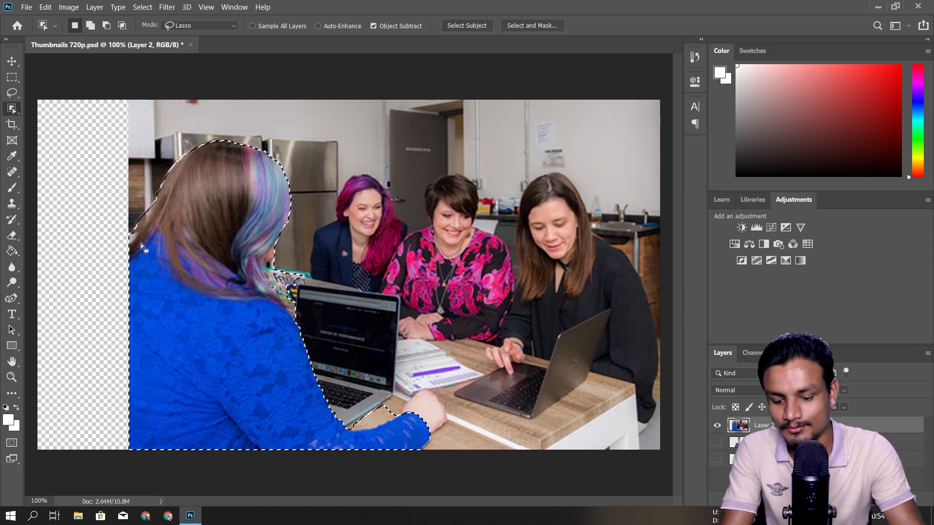
pyautogui.press('alt')
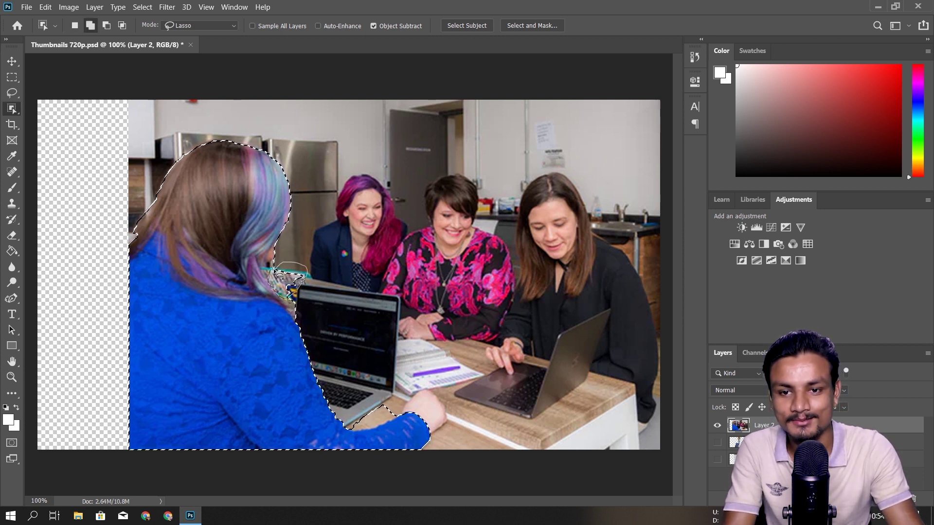
pyautogui.moveTo(311, 267); pyautogui.dragTo(270, 268)
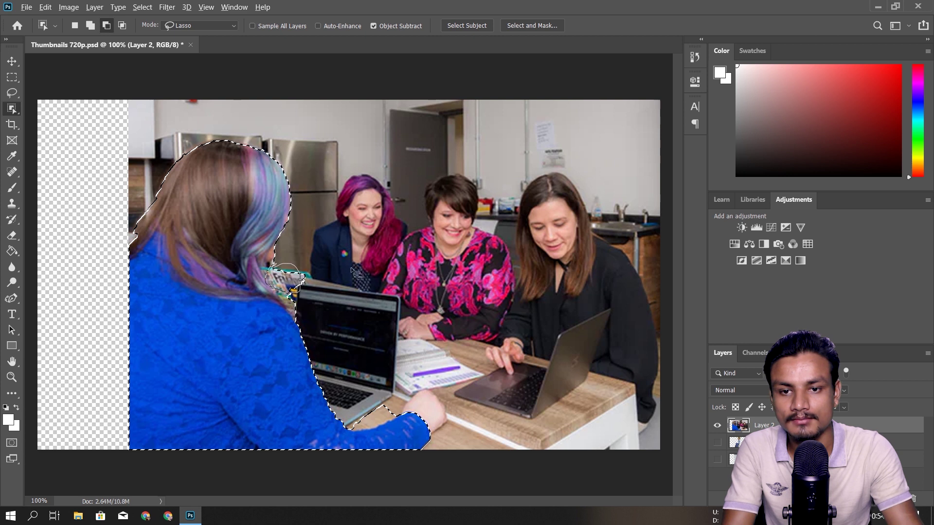
pyautogui.moveTo(292, 265)
pyautogui.mouseDown()
pyautogui.moveTo(299, 287)
pyautogui.moveTo(307, 274)
pyautogui.mouseUp()
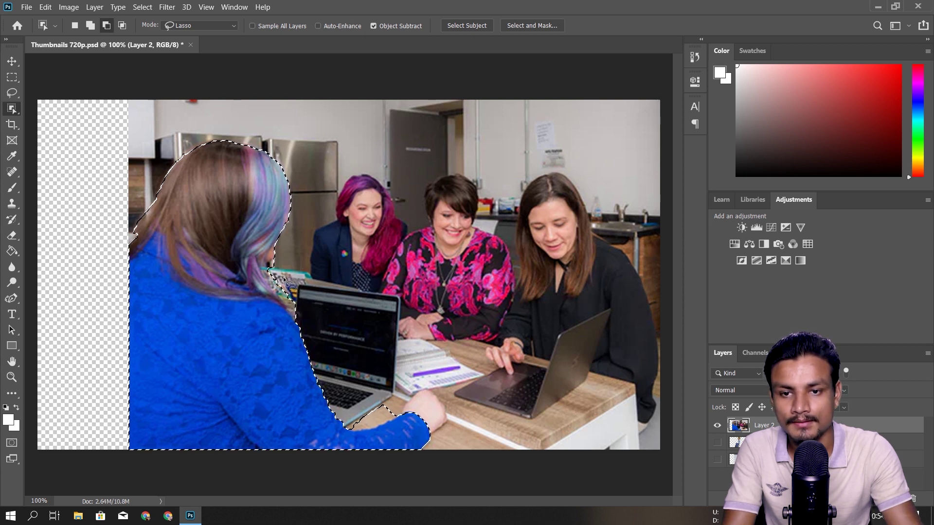
pyautogui.moveTo(270, 262)
pyautogui.mouseDown()
pyautogui.moveTo(276, 274)
pyautogui.moveTo(252, 268)
pyautogui.mouseUp()
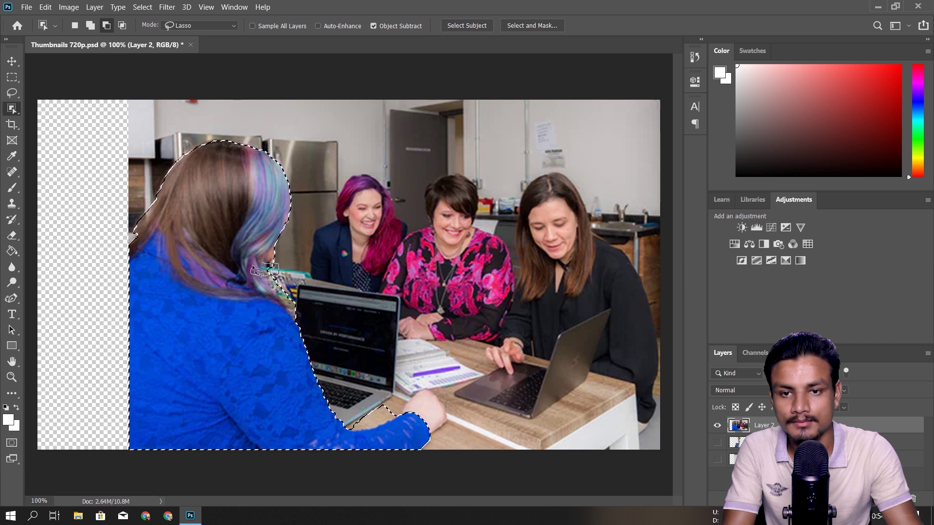